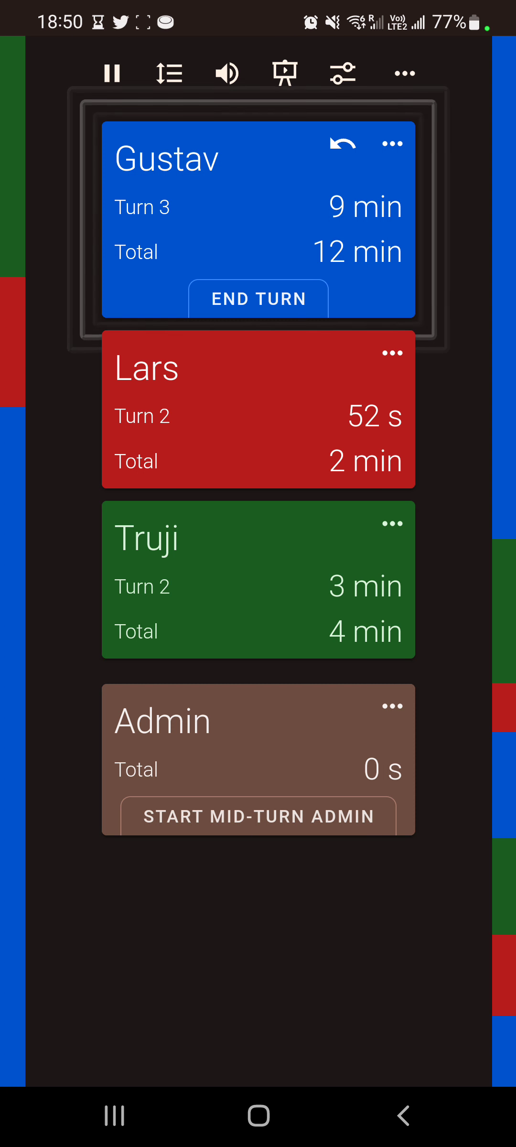
Step: Pass the turn to Lars and shift about 3 minutes of Gustav's previous turn to Lars
{"action": "left_click", "coordinate": [254, 306]}
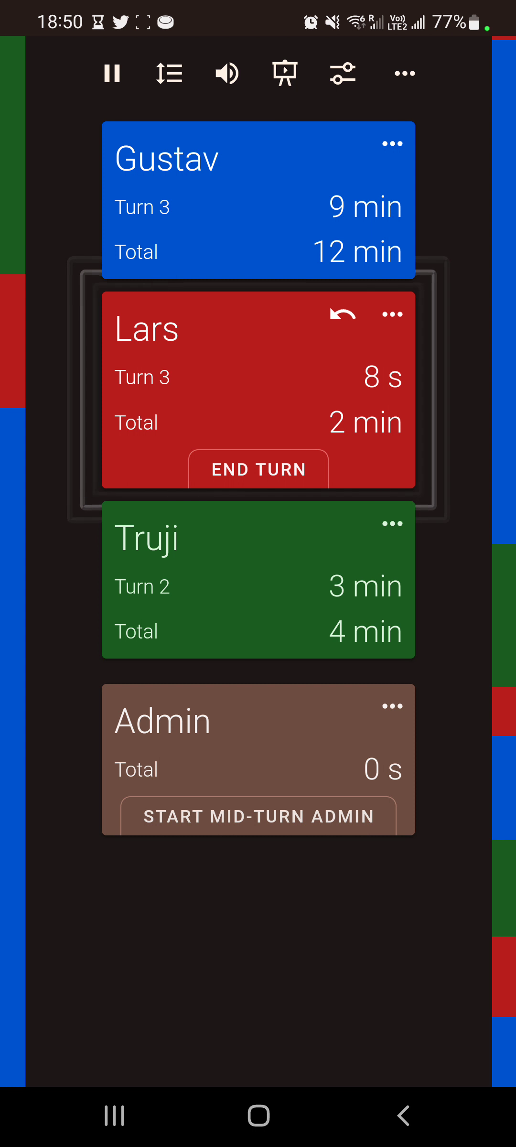
{"action": "left_click", "coordinate": [405, 74]}
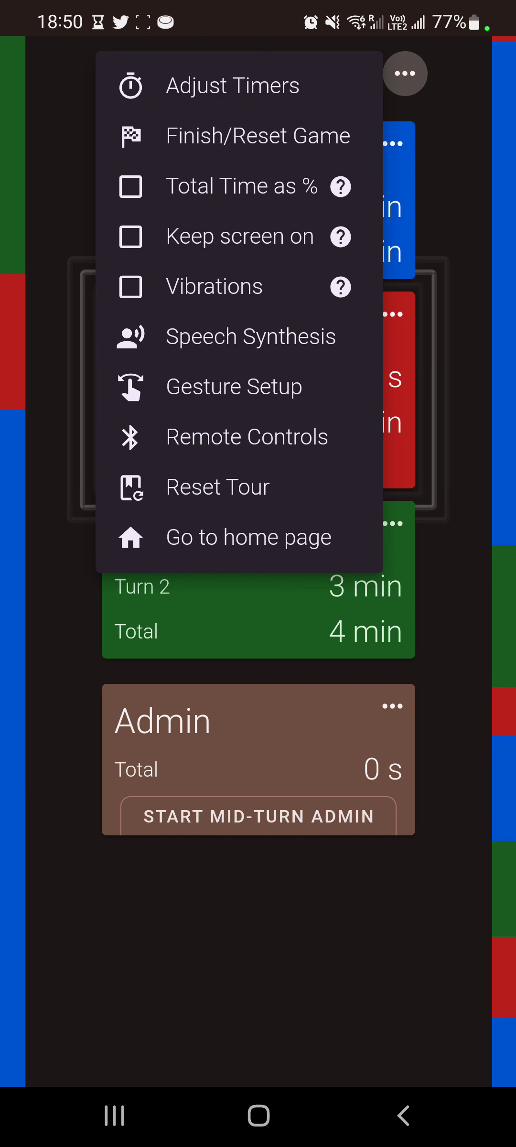
{"action": "left_click", "coordinate": [262, 86]}
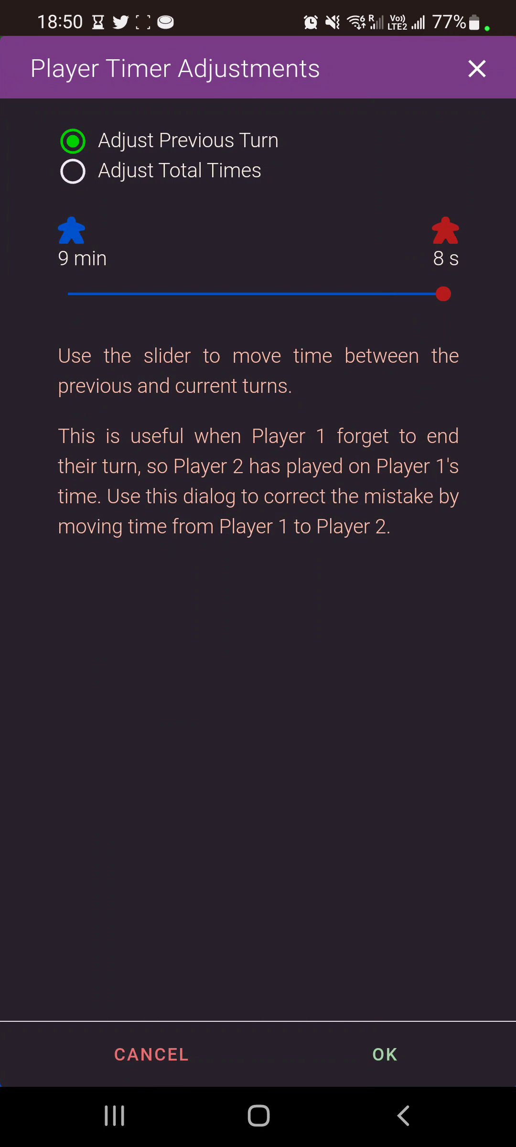
{"action": "left_click_drag", "start_coordinate": [442, 296], "coordinate": [346, 302]}
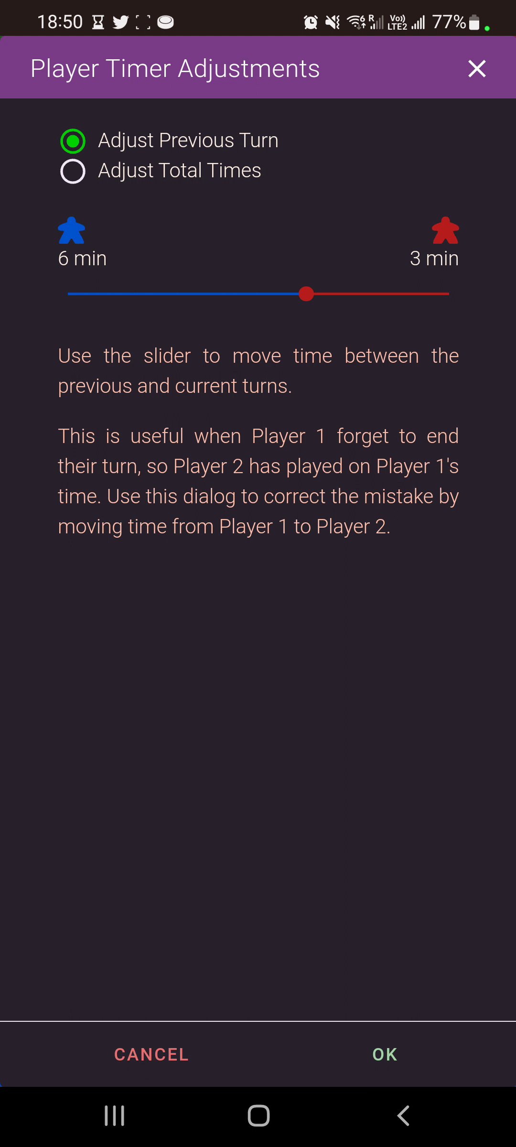
{"action": "left_click", "coordinate": [385, 1054]}
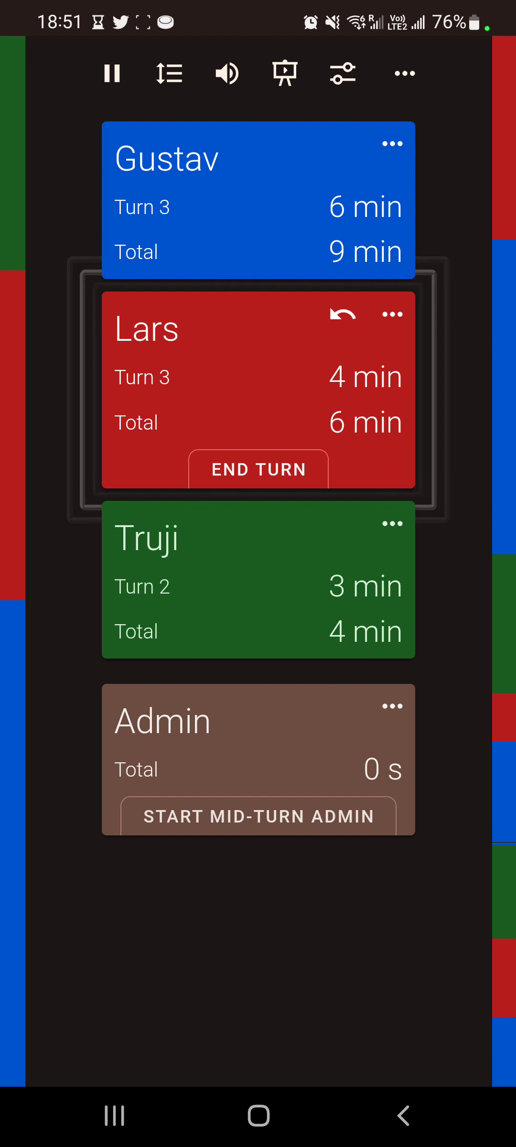
Step: End Lars's turn, then undo the turn handed to Truji
{"action": "left_click", "coordinate": [261, 472]}
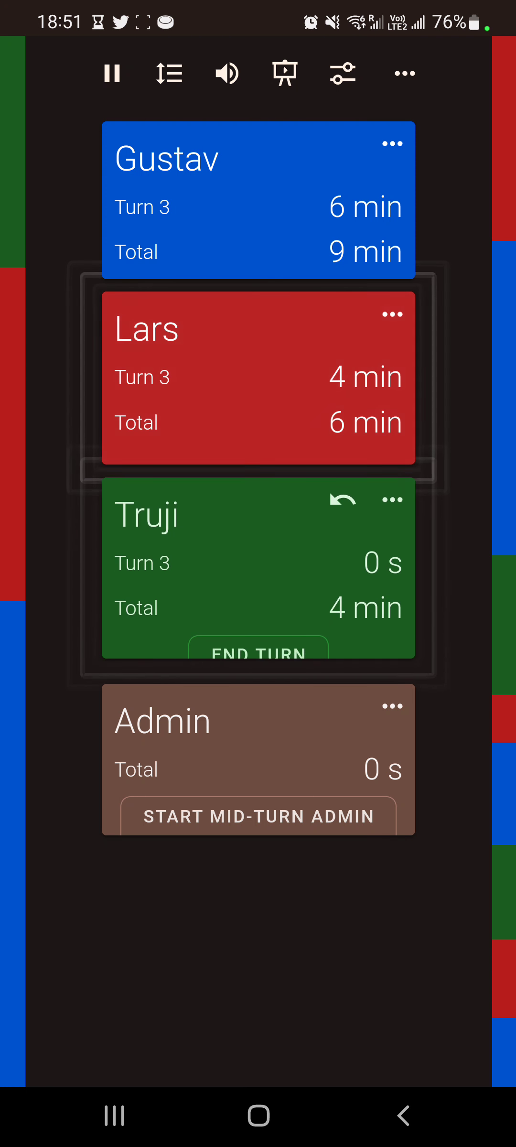
{"action": "left_click", "coordinate": [344, 481]}
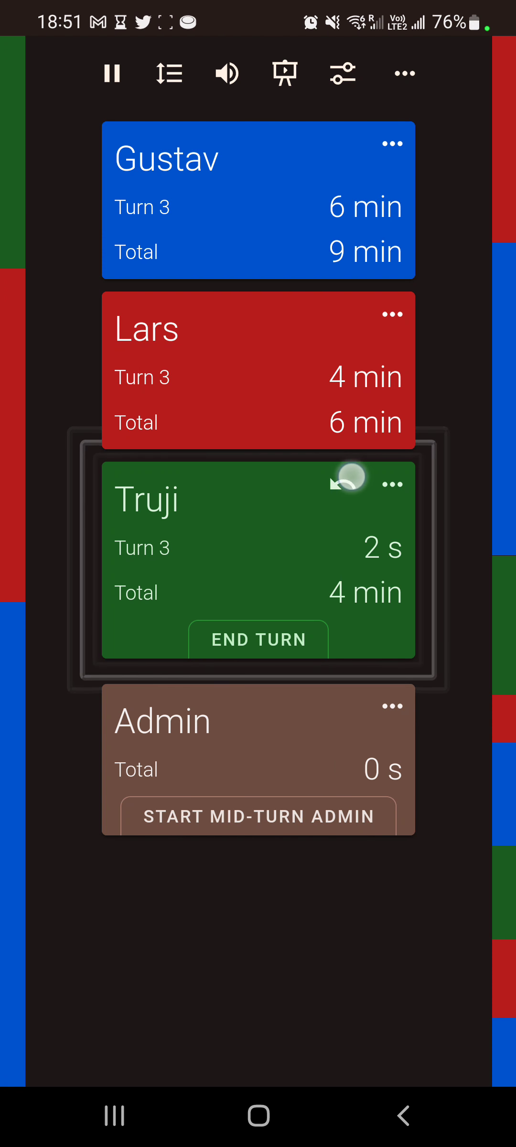
{"action": "left_click", "coordinate": [358, 640]}
Step: Move another minute of Gustav's previous turn over to Lars
{"action": "left_click", "coordinate": [404, 73]}
{"action": "left_click", "coordinate": [229, 79]}
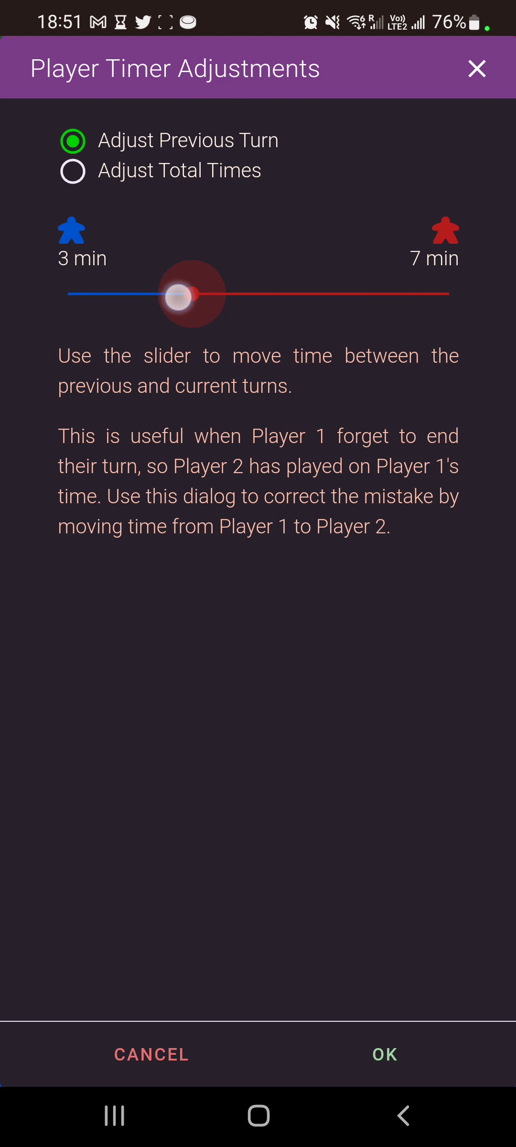
{"action": "left_click_drag", "start_coordinate": [178, 298], "coordinate": [156, 294]}
{"action": "left_click", "coordinate": [385, 1055]}
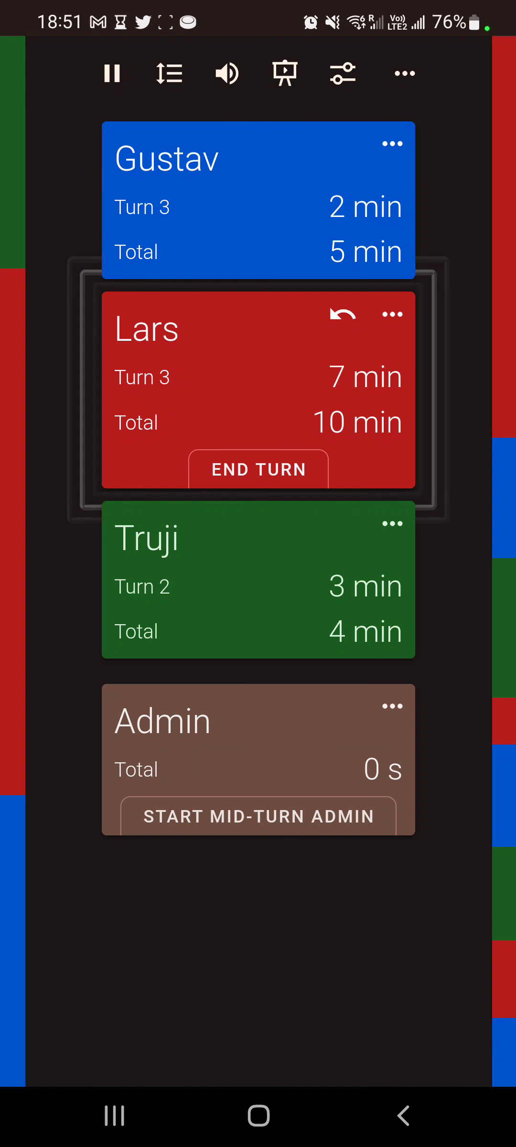
Step: Rebalance the previous turns so Gustav has 6 min and Lars 3 min
{"action": "left_click", "coordinate": [405, 73]}
{"action": "left_click", "coordinate": [229, 82]}
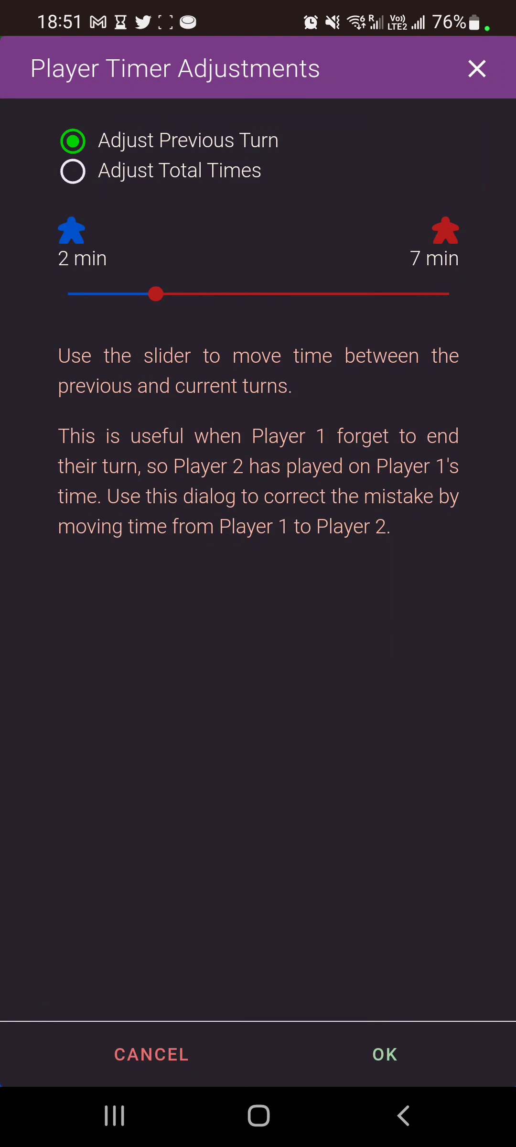
{"action": "mouse_move", "coordinate": [155, 294]}
{"action": "left_mouse_down"}
{"action": "mouse_move", "coordinate": [371, 318]}
{"action": "mouse_move", "coordinate": [325, 301]}
{"action": "left_mouse_up"}
{"action": "left_click", "coordinate": [385, 1054]}
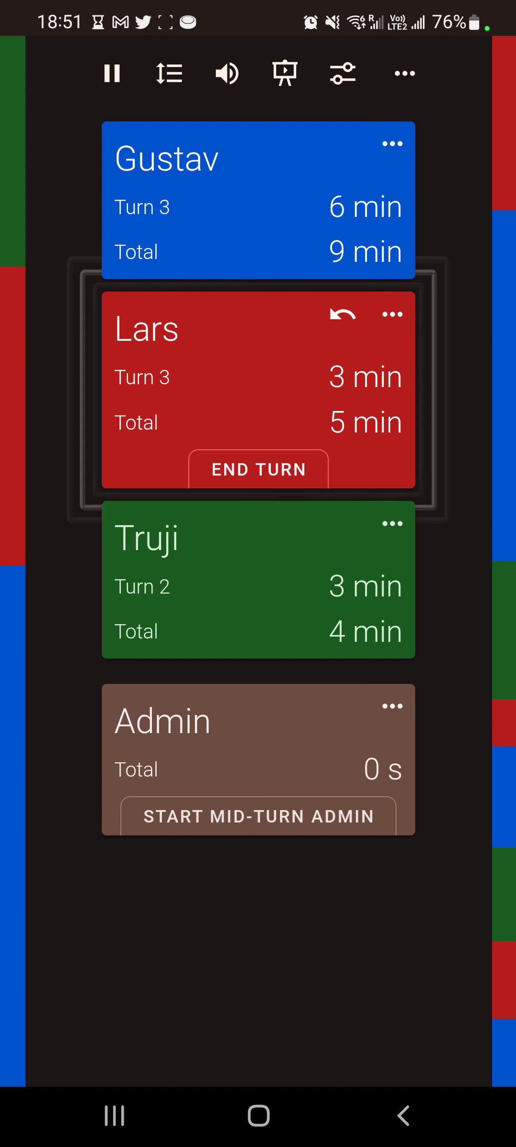
{"action": "left_click", "coordinate": [405, 73]}
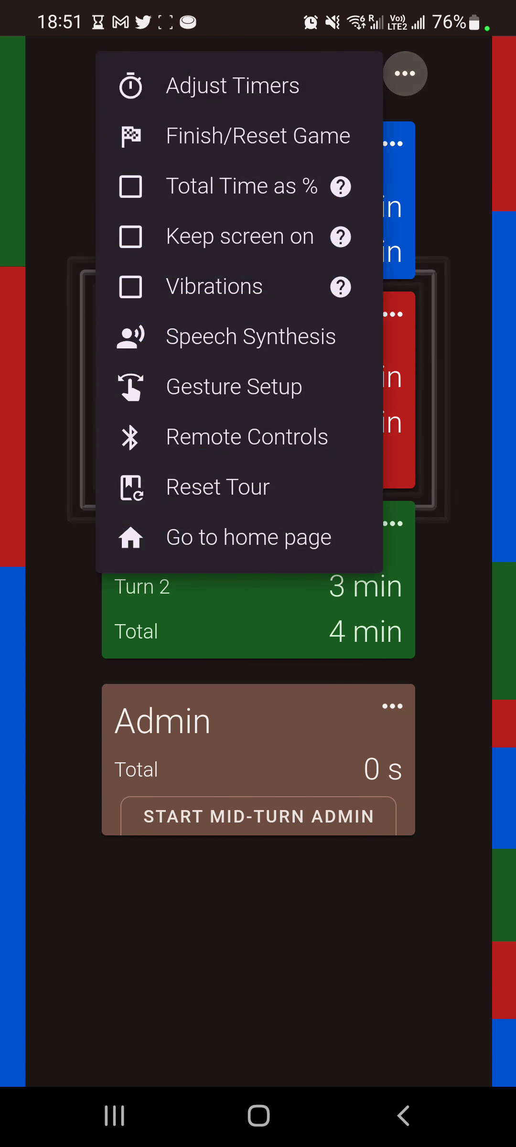
Step: Adjust total times by +30 min for Lars and −20 min for Gustav, giving 36 and −11 min
{"action": "left_click", "coordinate": [271, 85]}
{"action": "left_click", "coordinate": [229, 175]}
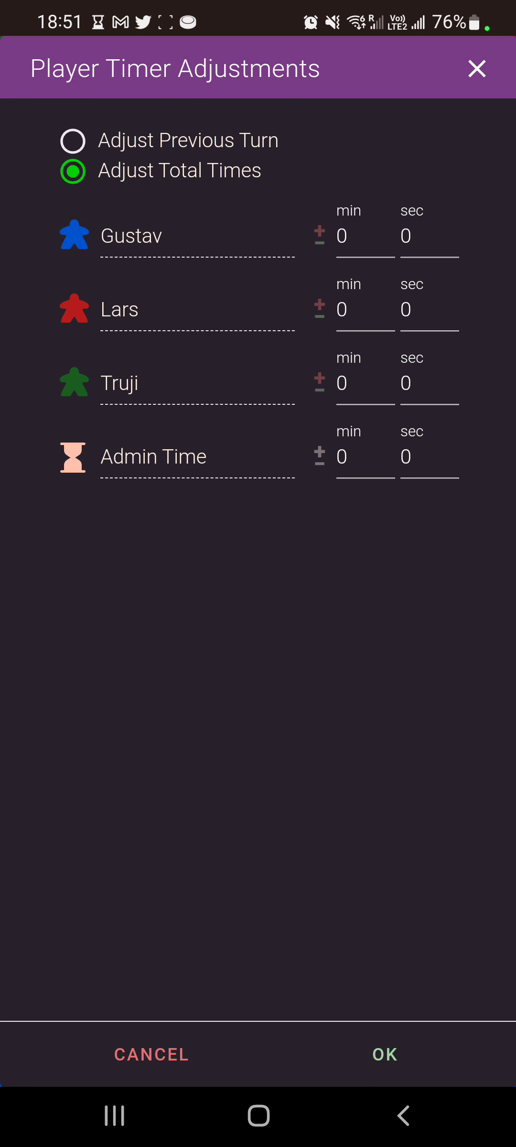
{"action": "left_click", "coordinate": [352, 311]}
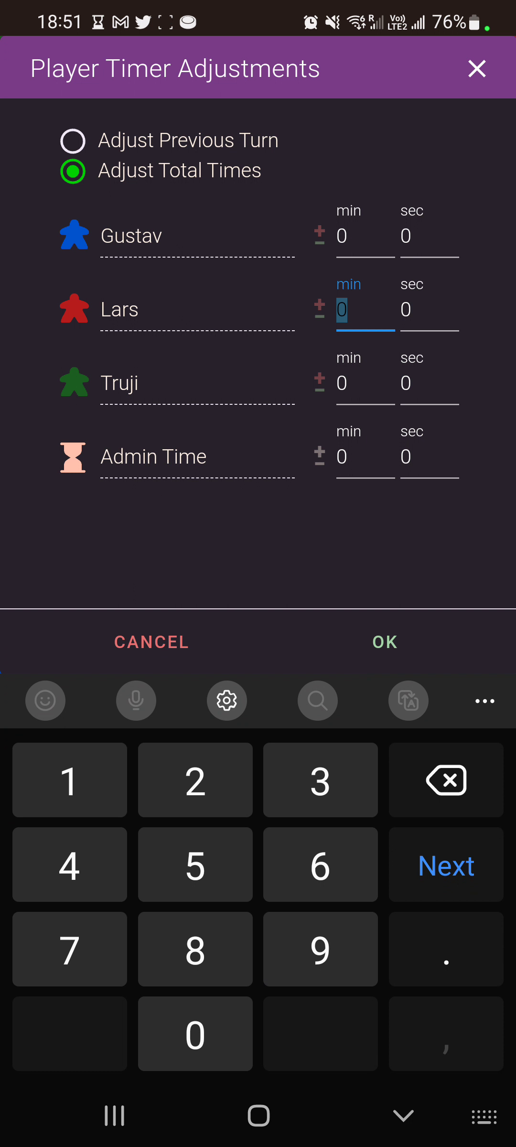
{"action": "type", "text": "30"}
{"action": "left_click", "coordinate": [342, 236]}
{"action": "type", "text": "20"}
{"action": "left_click", "coordinate": [331, 567]}
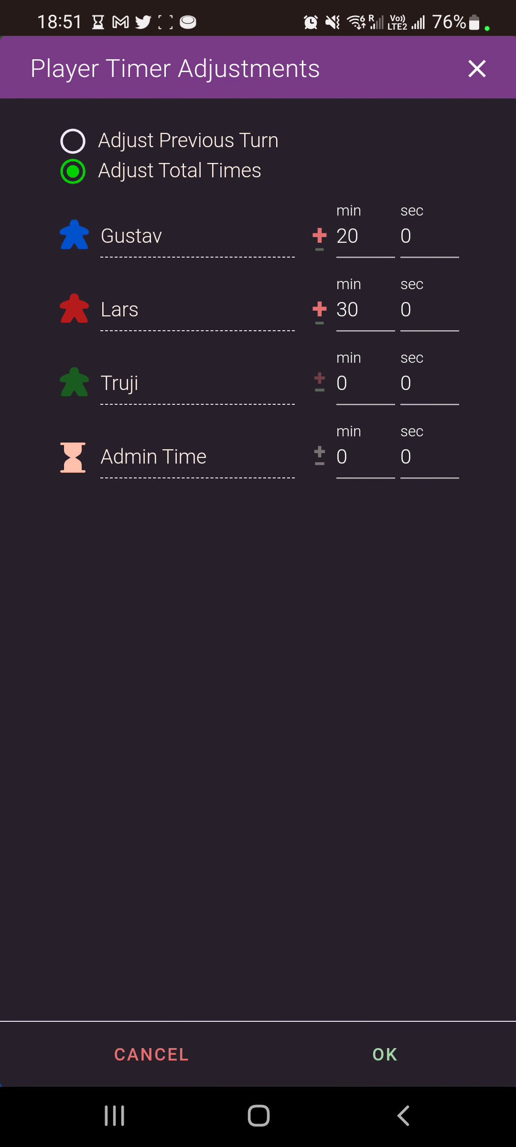
{"action": "left_click", "coordinate": [319, 236]}
{"action": "left_click", "coordinate": [319, 236]}
{"action": "left_click", "coordinate": [319, 236]}
{"action": "left_click", "coordinate": [384, 1055]}
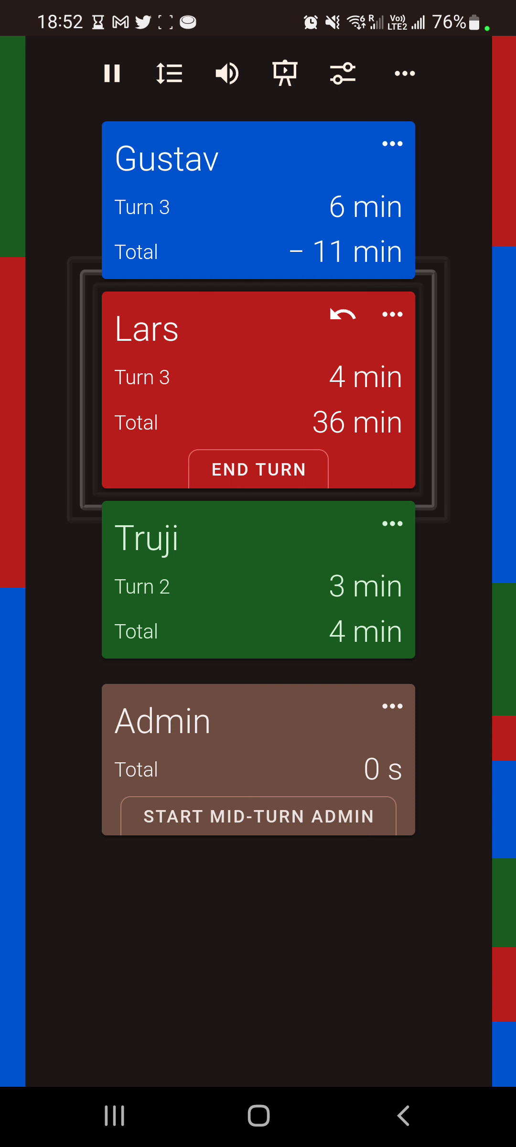
Step: Change the game's timer mode to Count Down with a 60-minute starting time bank and save
{"action": "left_click", "coordinate": [405, 73]}
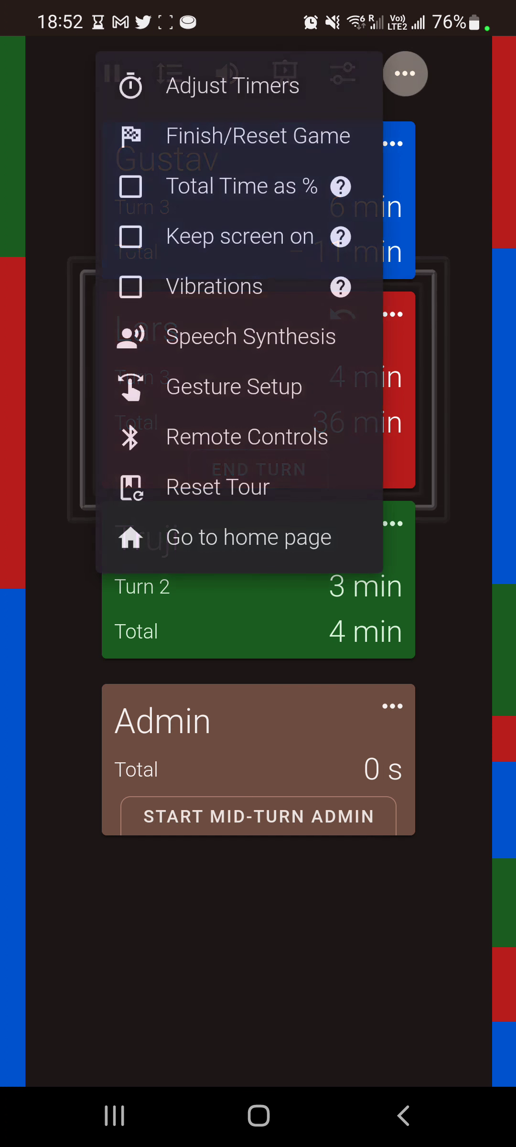
{"action": "left_click", "coordinate": [481, 181]}
{"action": "left_click", "coordinate": [341, 71]}
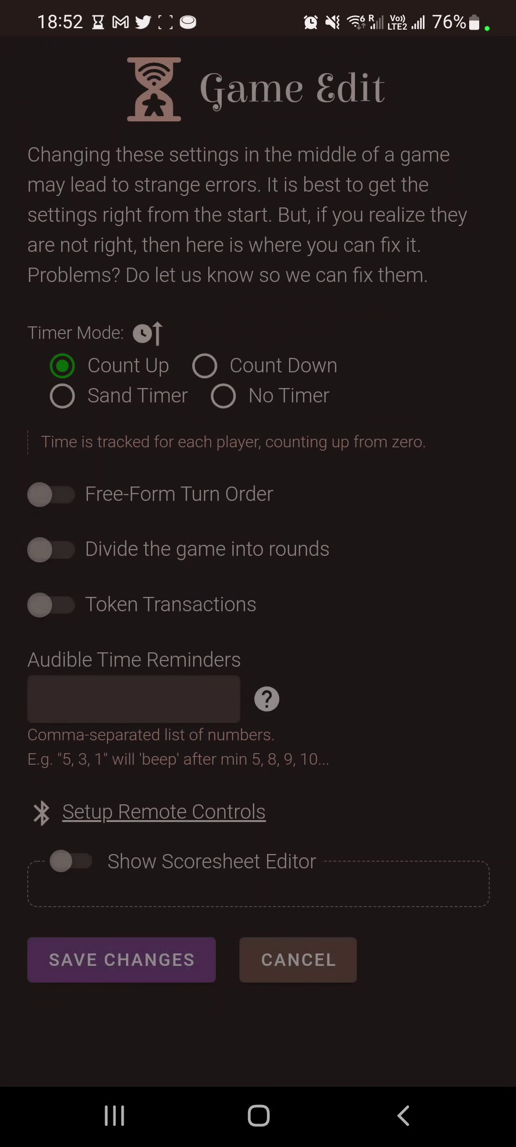
{"action": "left_click", "coordinate": [301, 354]}
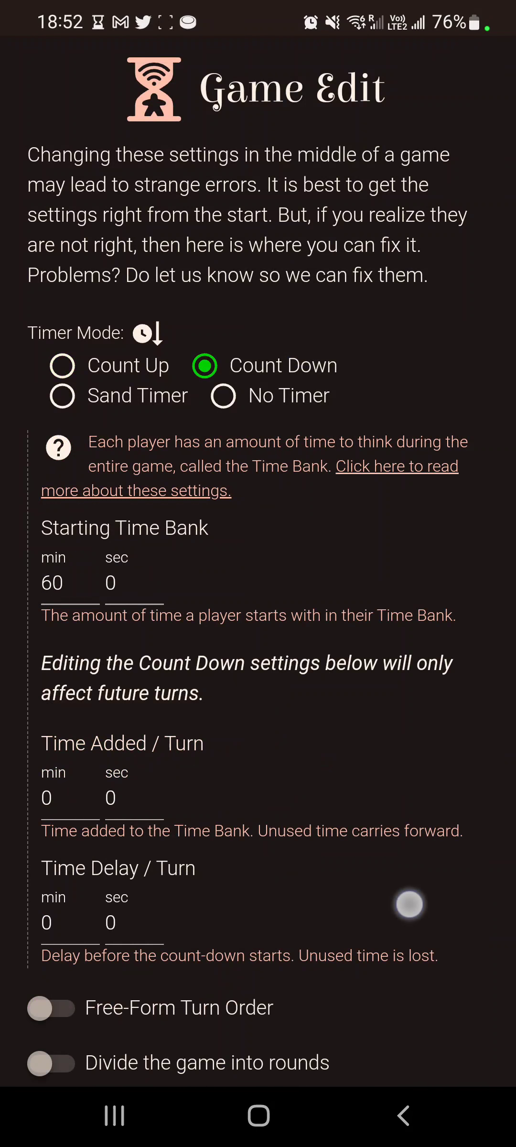
{"action": "scroll", "coordinate": [410, 904], "scroll_direction": "down", "scroll_amount": 5}
{"action": "scroll", "coordinate": [399, 759], "scroll_direction": "down", "scroll_amount": 2}
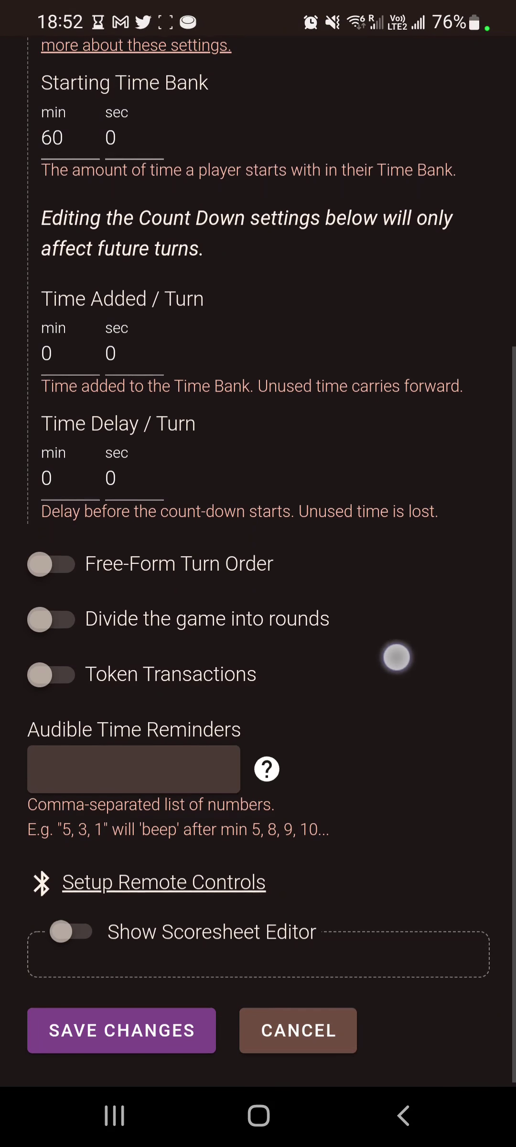
{"action": "left_click", "coordinate": [160, 1030]}
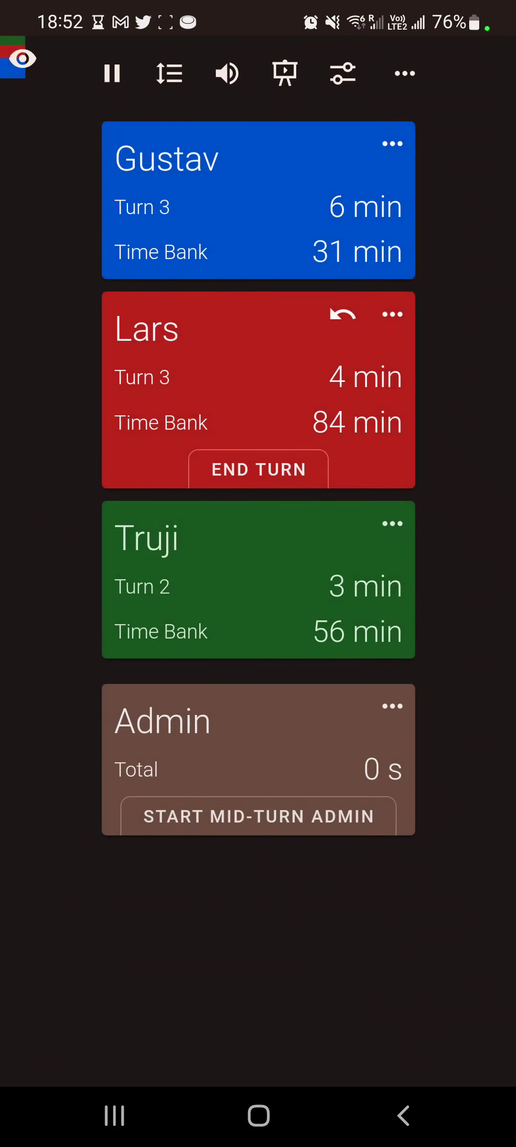
{"action": "left_click", "coordinate": [405, 73]}
{"action": "left_click", "coordinate": [282, 88]}
{"action": "left_click", "coordinate": [212, 181]}
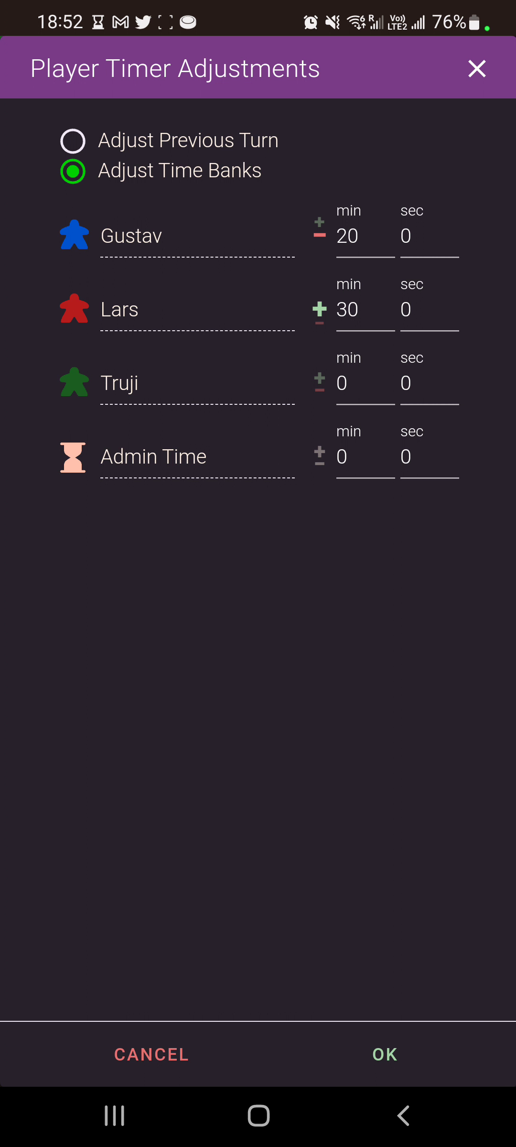
{"action": "mouse_move", "coordinate": [136, 318]}
{"action": "left_mouse_down"}
{"action": "mouse_move", "coordinate": [399, 325]}
{"action": "mouse_move", "coordinate": [481, 319]}
{"action": "left_mouse_up"}
{"action": "left_click", "coordinate": [397, 1049]}
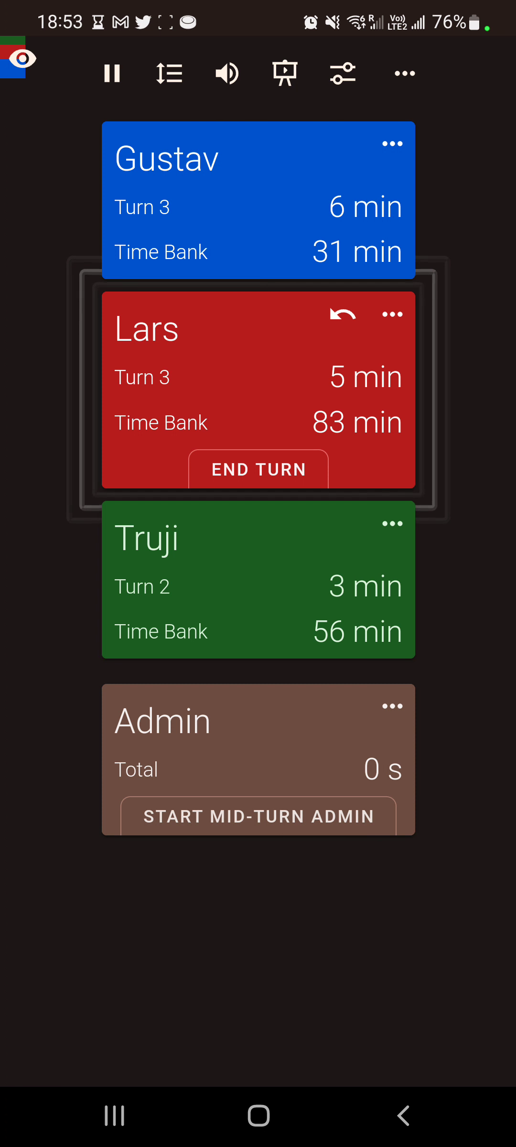
{"action": "left_click", "coordinate": [405, 73]}
{"action": "left_click", "coordinate": [276, 78]}
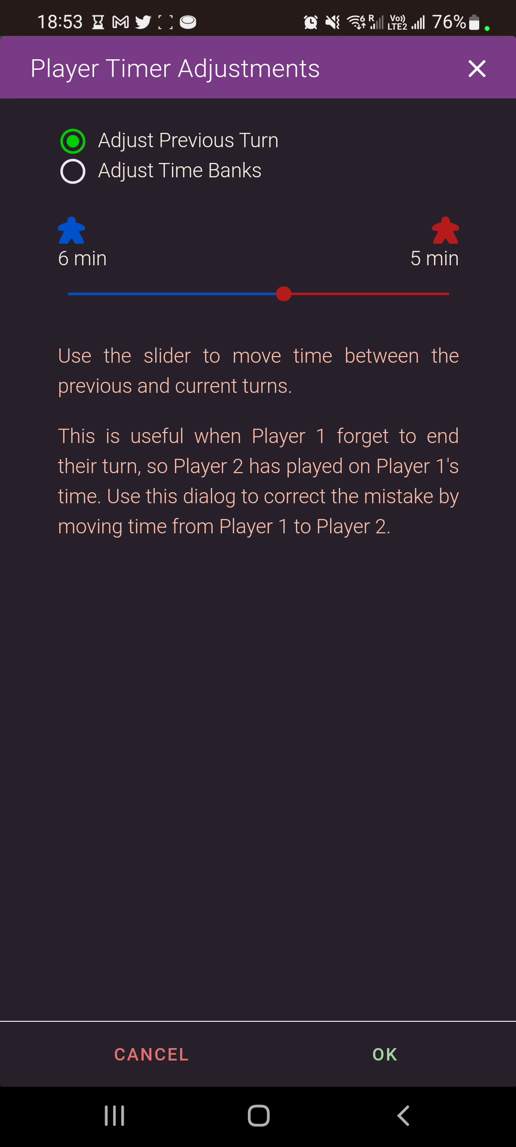
{"action": "left_click", "coordinate": [221, 170]}
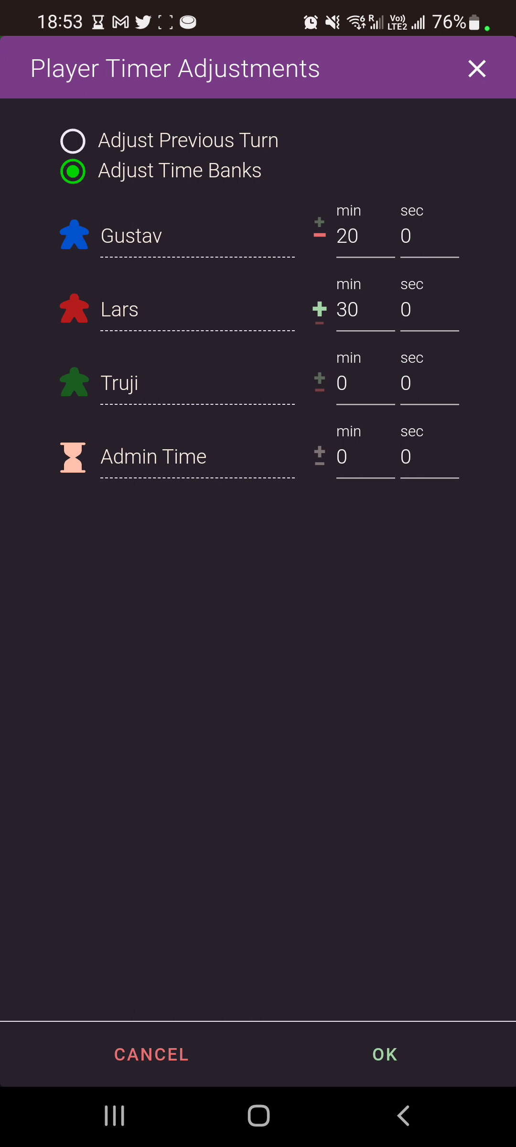
{"action": "left_click", "coordinate": [148, 1035]}
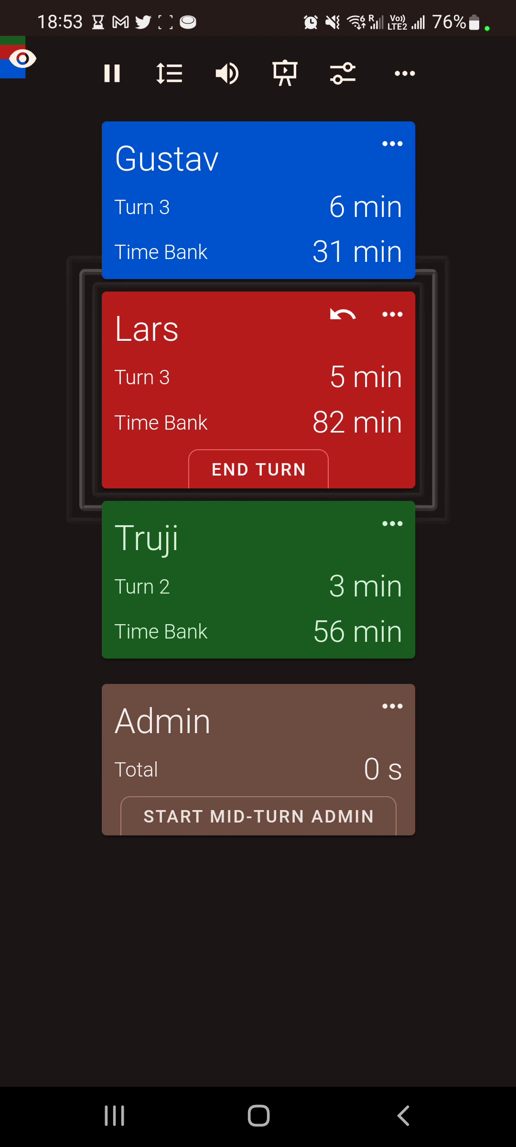